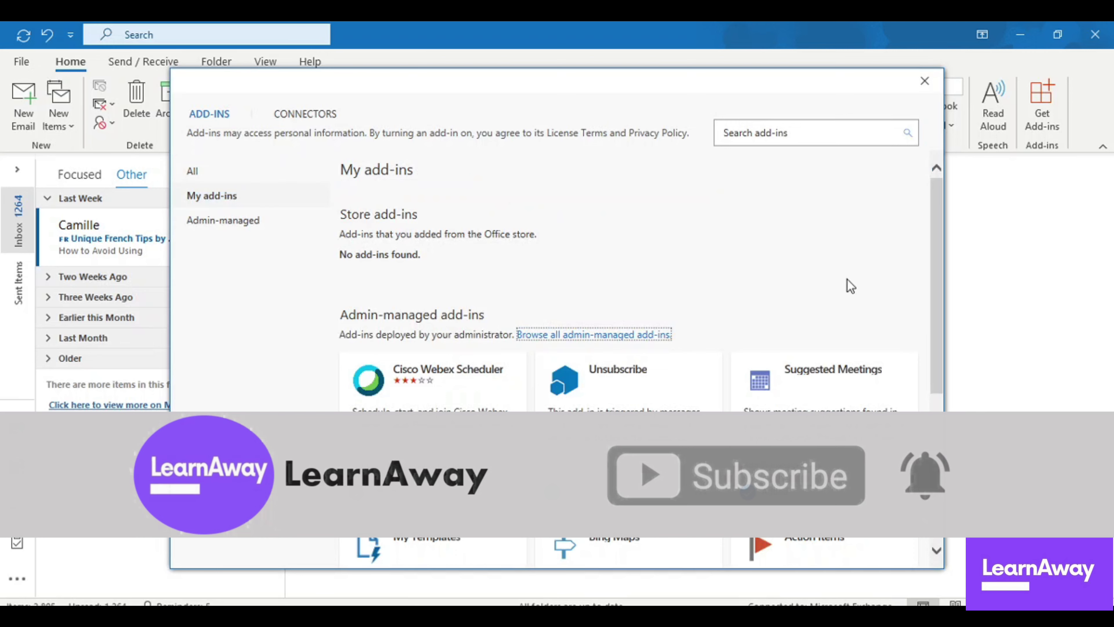
Check the options of the My Templates add-in among the admin-managed add-ins and go to the add-in search.
{"action": "scroll", "coordinate": [847, 288], "scroll_direction": "down", "scroll_amount": 5}
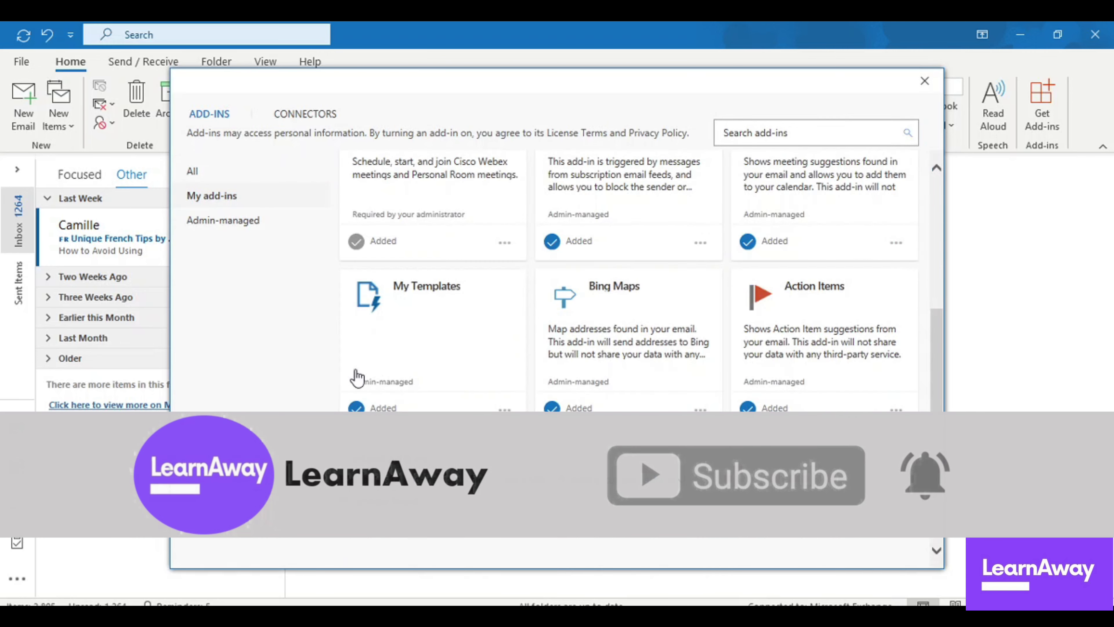
{"action": "left_click", "coordinate": [504, 409]}
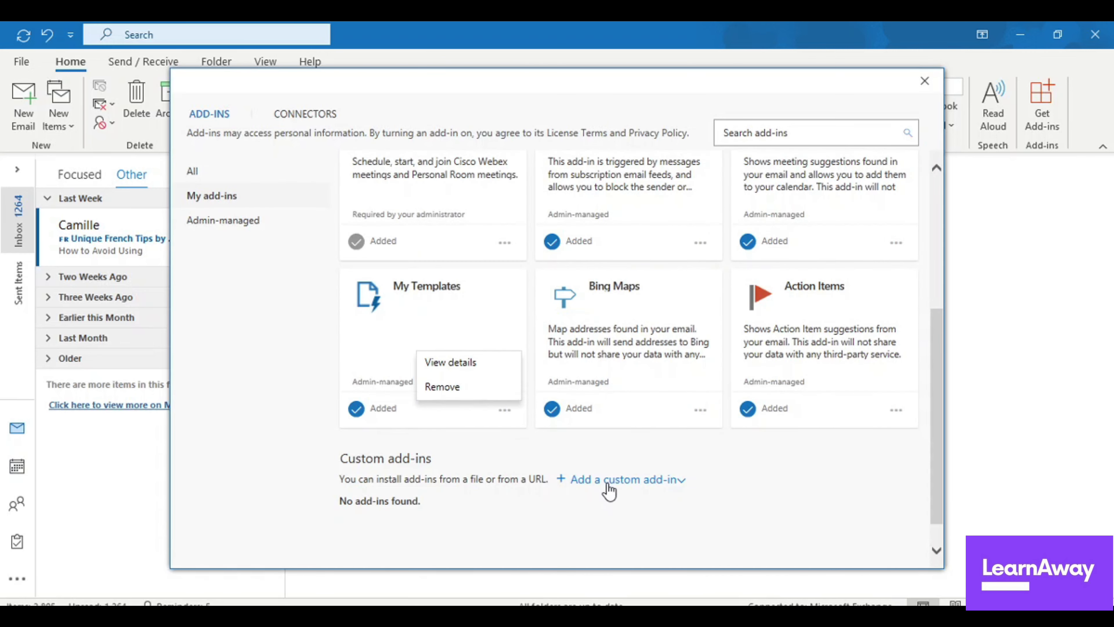
{"action": "left_click", "coordinate": [753, 455]}
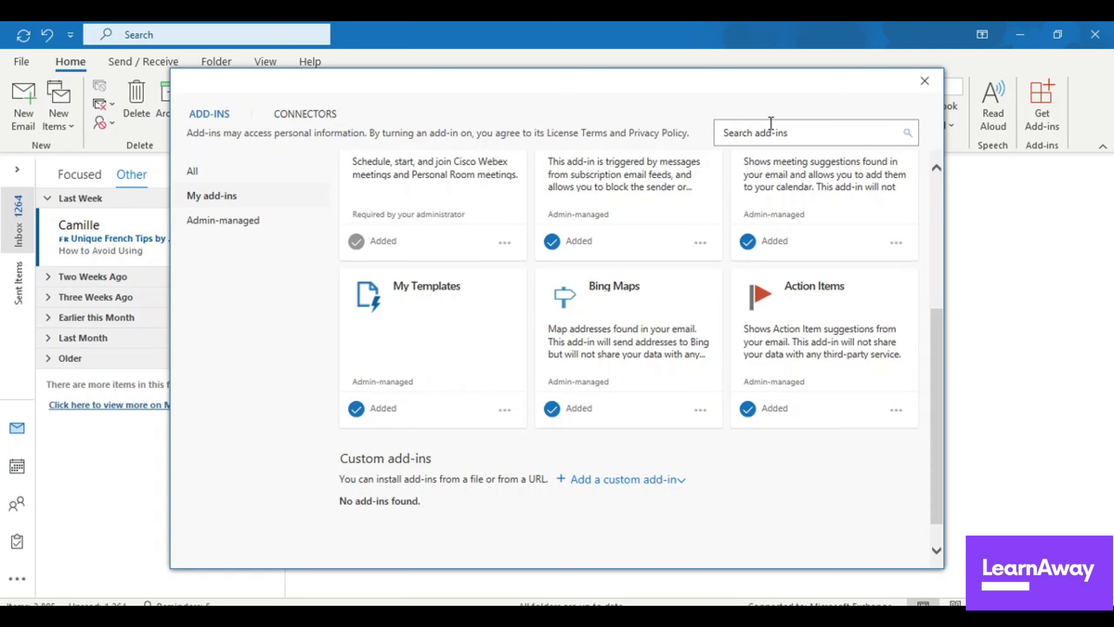
{"action": "left_click", "coordinate": [772, 132]}
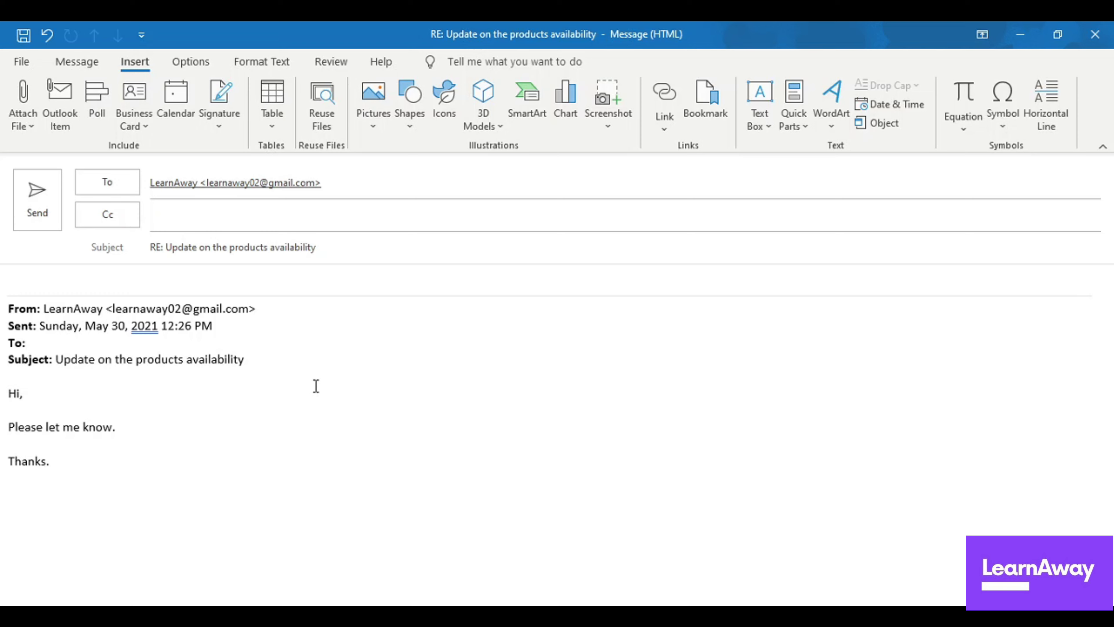
Show My Templates in the reply message and start a new template titled "Product lists".
{"action": "left_click", "coordinate": [76, 62]}
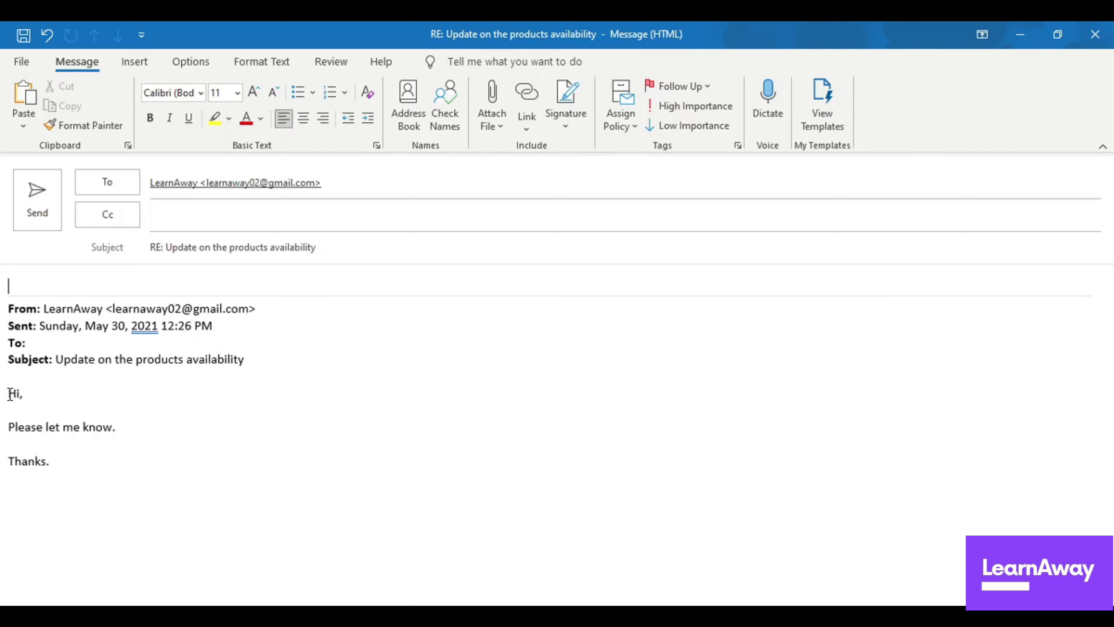
{"action": "left_click", "coordinate": [820, 132]}
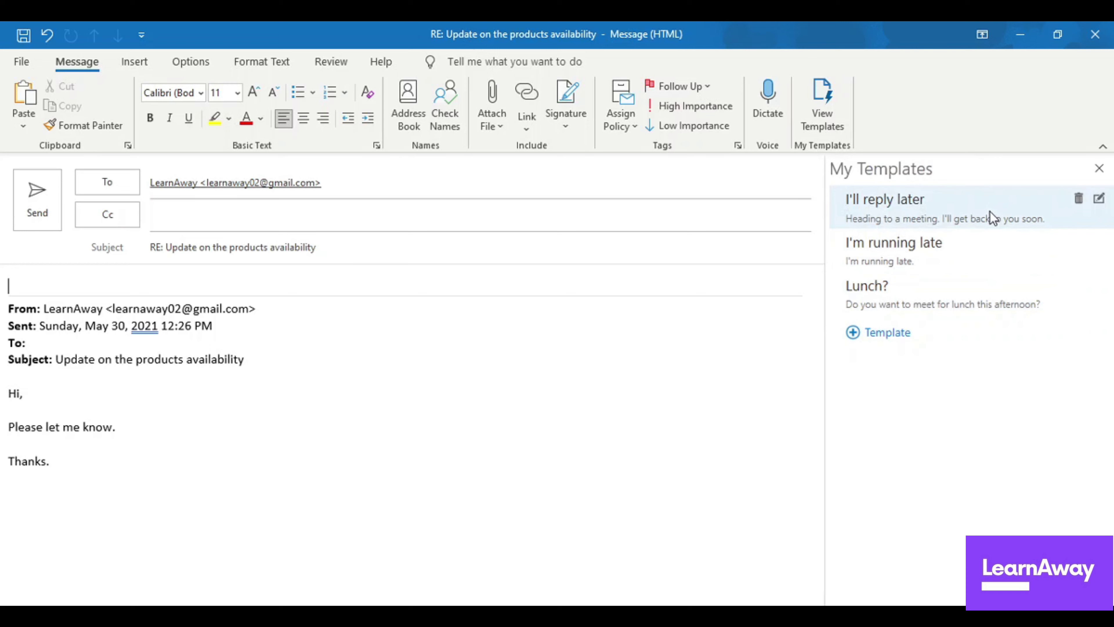
{"action": "left_click", "coordinate": [882, 332]}
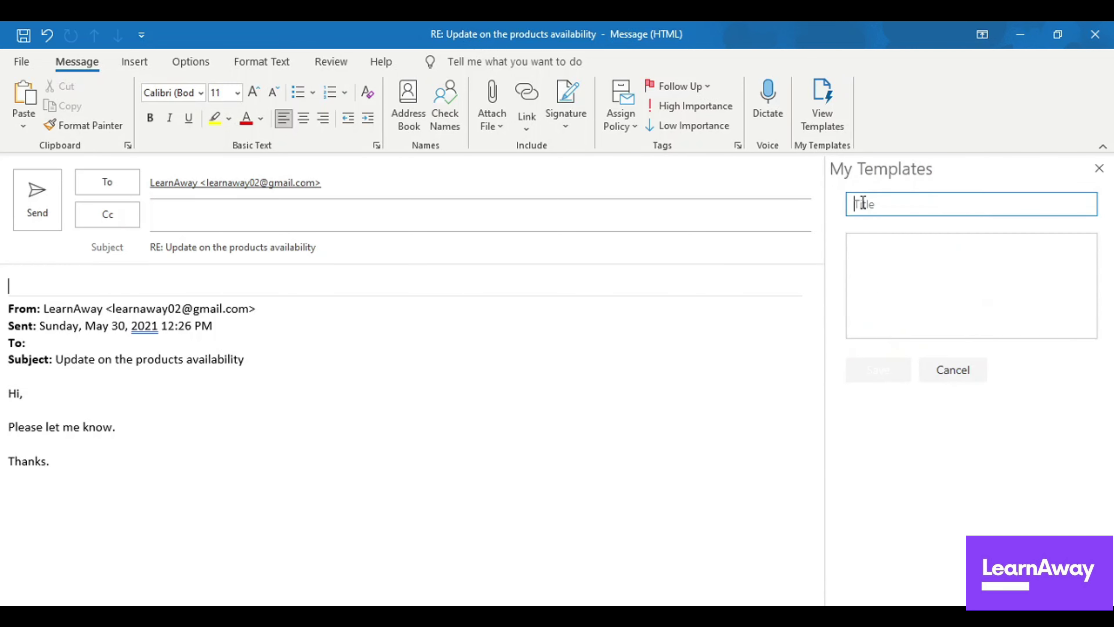
{"action": "type", "text": "Product lists"}
Enter "Hi there," as the body text of the new template.
{"action": "left_click", "coordinate": [872, 269]}
{"action": "type", "text": "Hi"}
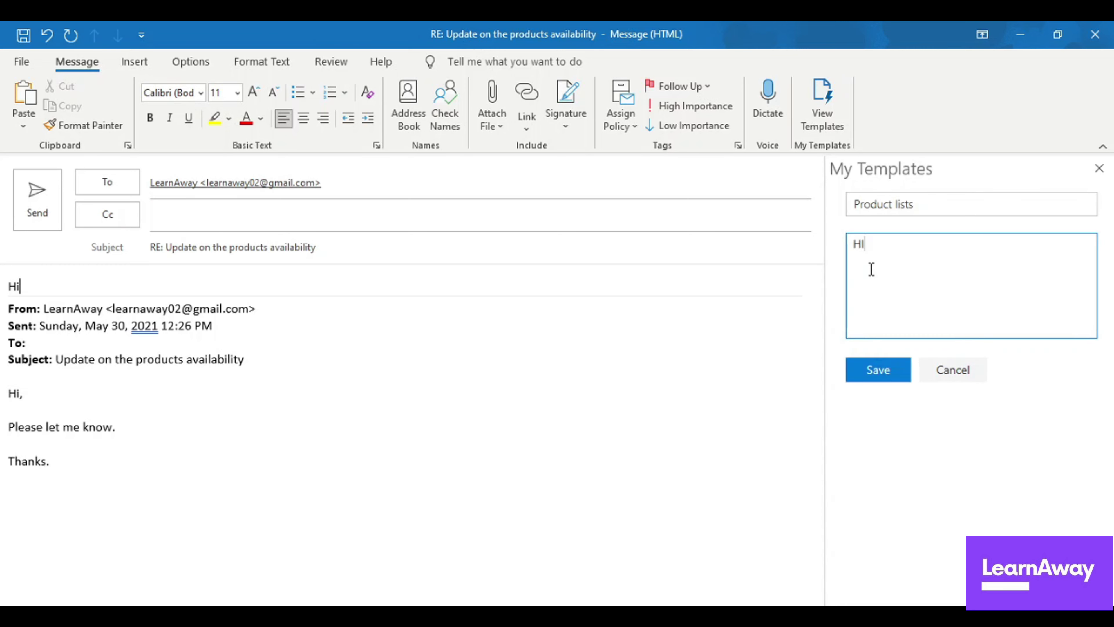
{"action": "type", "text": "i there"}
{"action": "type", "text": ","}
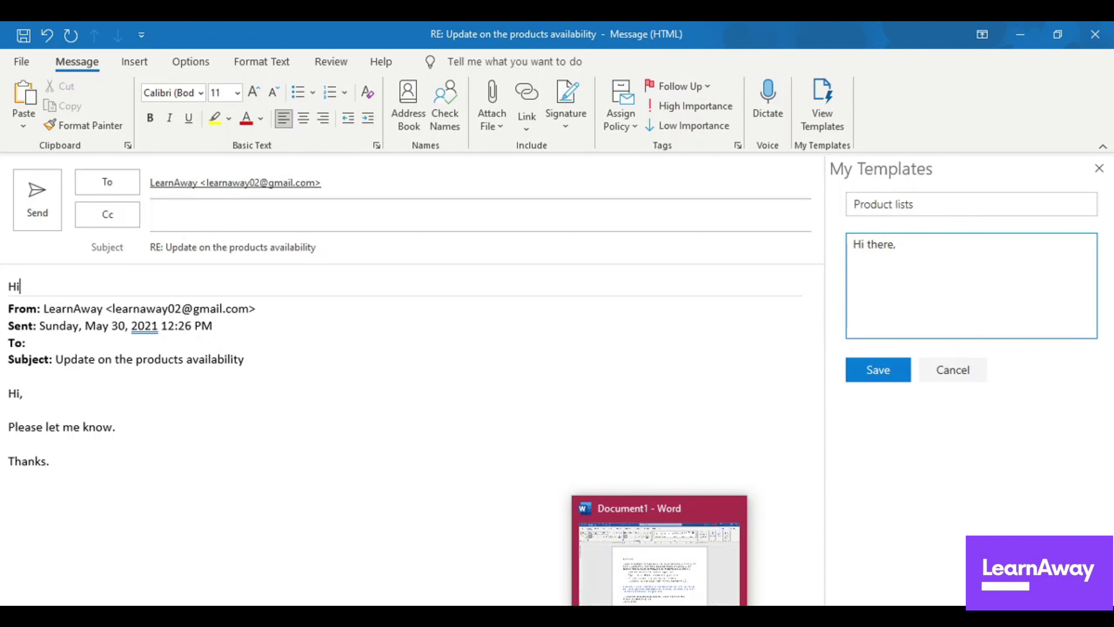
Switch to Document1 in Word and copy the letter from "Hello there!" through "The CCC Team".
{"action": "left_click", "coordinate": [660, 555]}
{"action": "scroll", "coordinate": [318, 298], "scroll_direction": "down", "scroll_amount": 3}
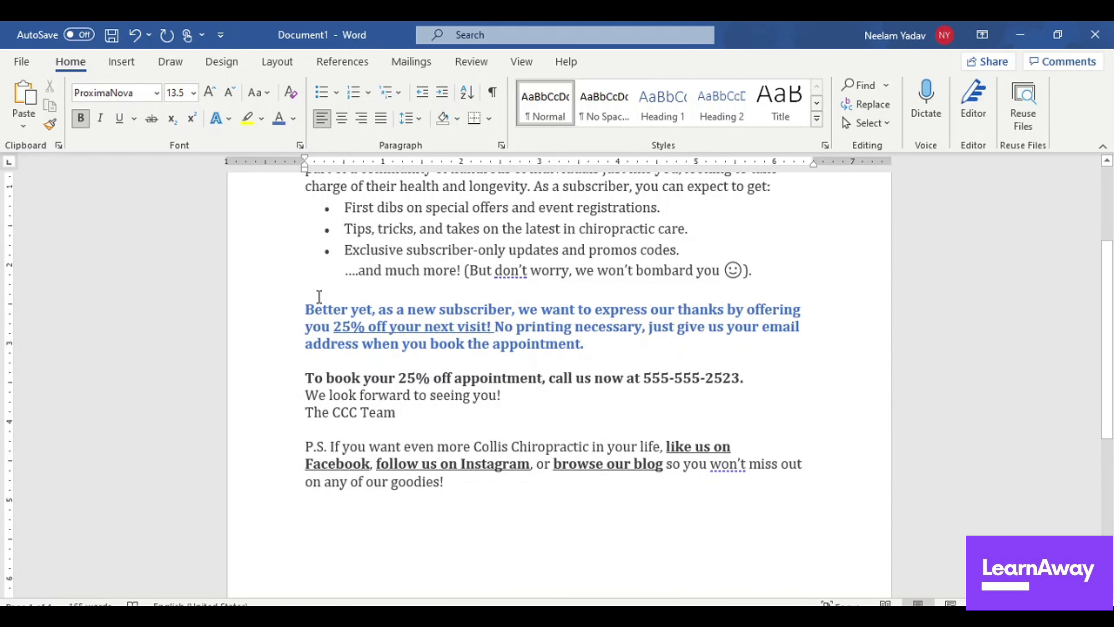
{"action": "scroll", "coordinate": [317, 298], "scroll_direction": "up", "scroll_amount": 3}
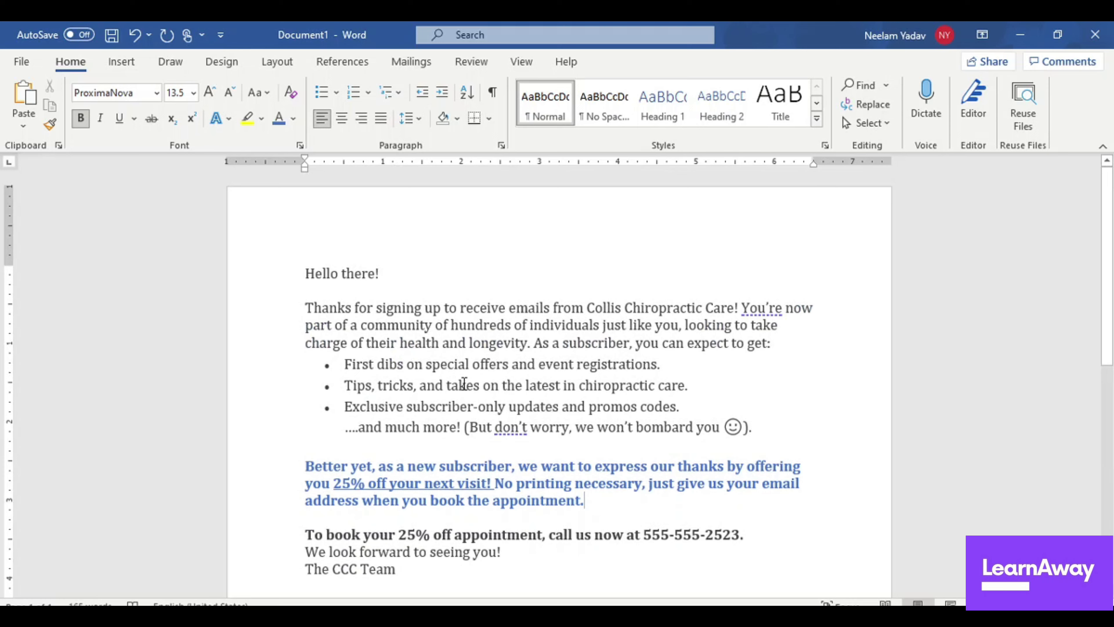
{"action": "left_click_drag", "start_coordinate": [306, 273], "coordinate": [422, 579]}
{"action": "key", "text": "ctrl+c"}
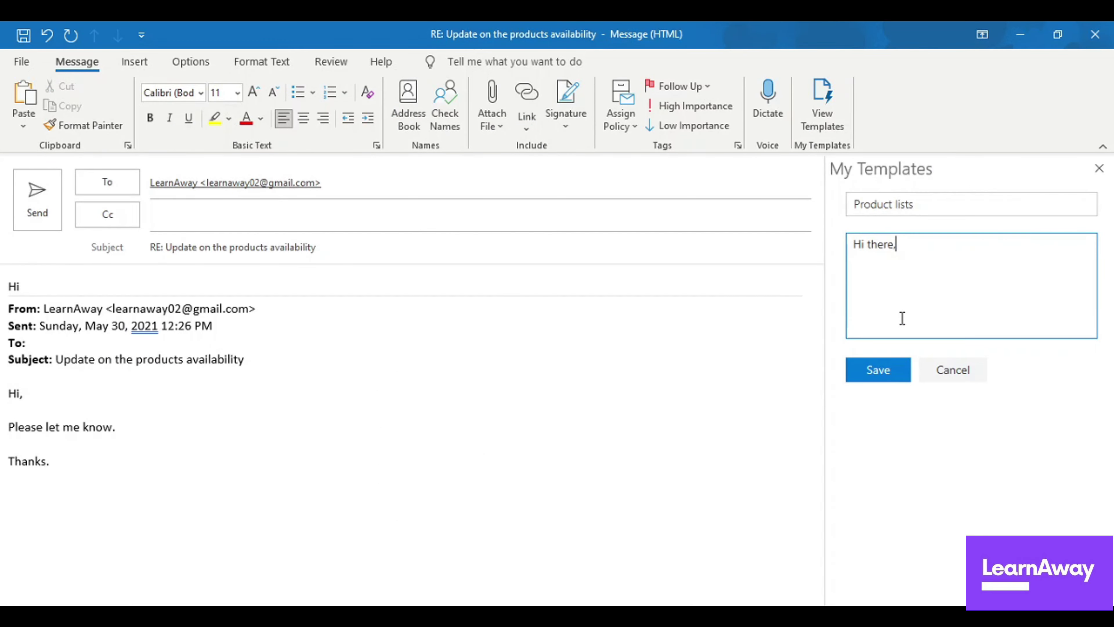
Replace the entire body of the Product lists template in Outlook with the copied letter and save the template.
{"action": "key", "text": "ctrl+a"}
{"action": "key", "text": "ctrl+v"}
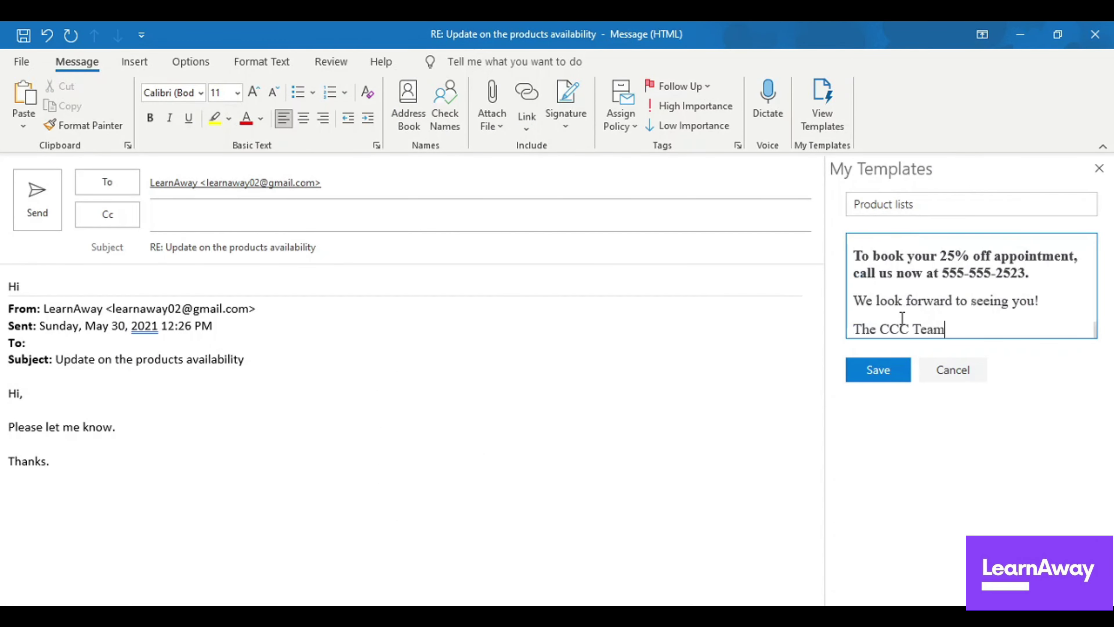
{"action": "scroll", "coordinate": [902, 318], "scroll_direction": "up", "scroll_amount": 8}
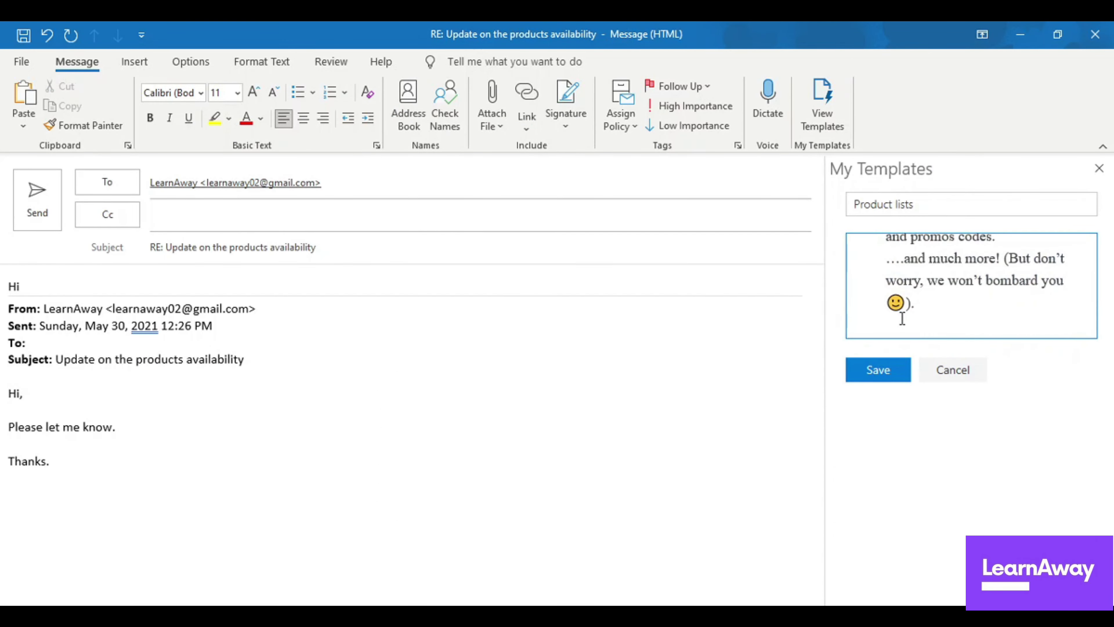
{"action": "scroll", "coordinate": [902, 319], "scroll_direction": "up", "scroll_amount": 10}
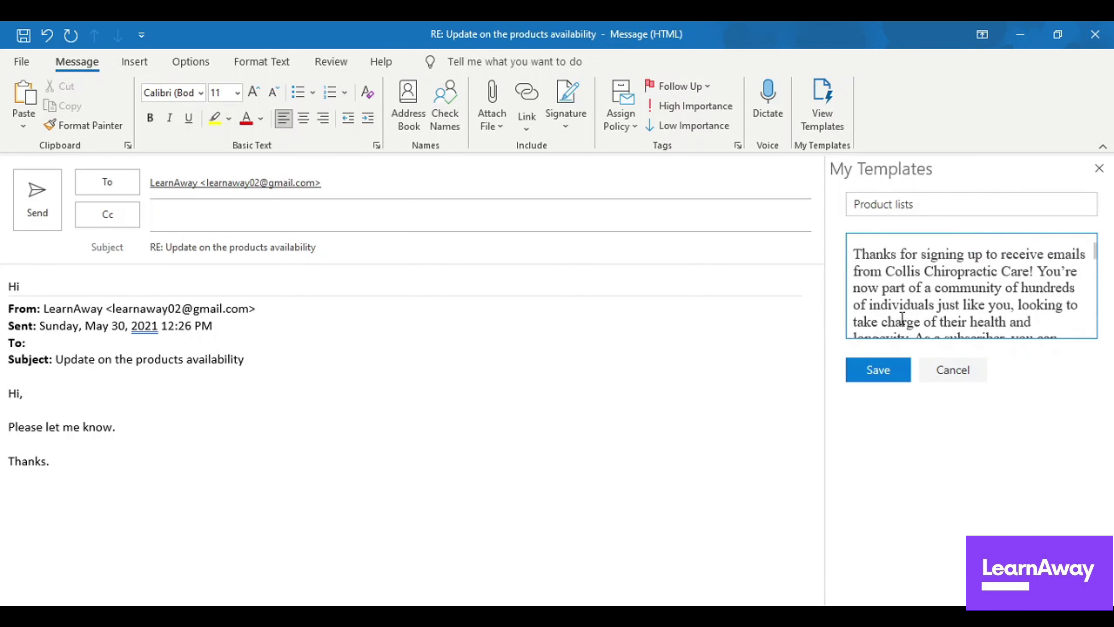
{"action": "left_click", "coordinate": [885, 382]}
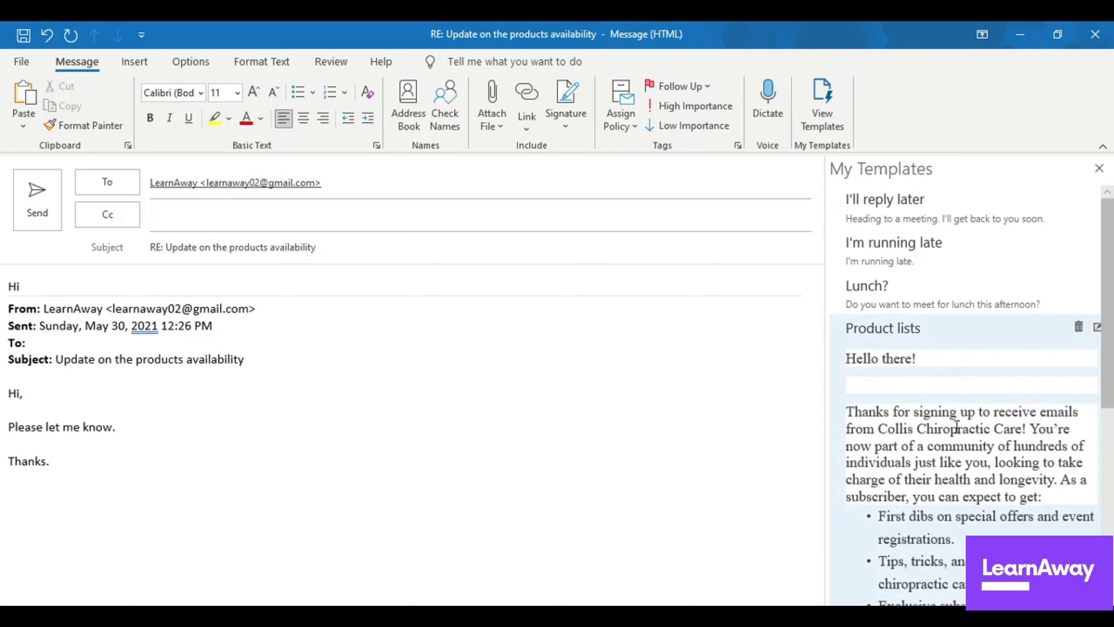
Insert the Product lists template at the top of the reply and delete the stray "Hi" before its greeting.
{"action": "left_click", "coordinate": [50, 284]}
{"action": "left_click", "coordinate": [940, 395]}
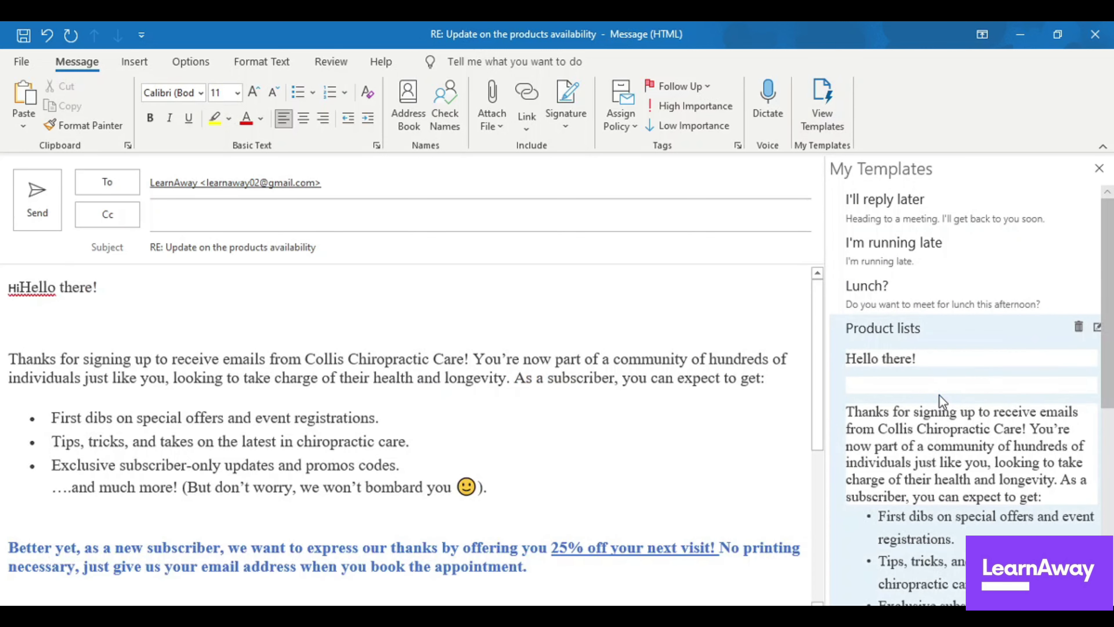
{"action": "left_click", "coordinate": [20, 287]}
{"action": "key", "text": "BackSpace"}
{"action": "key", "text": "BackSpace"}
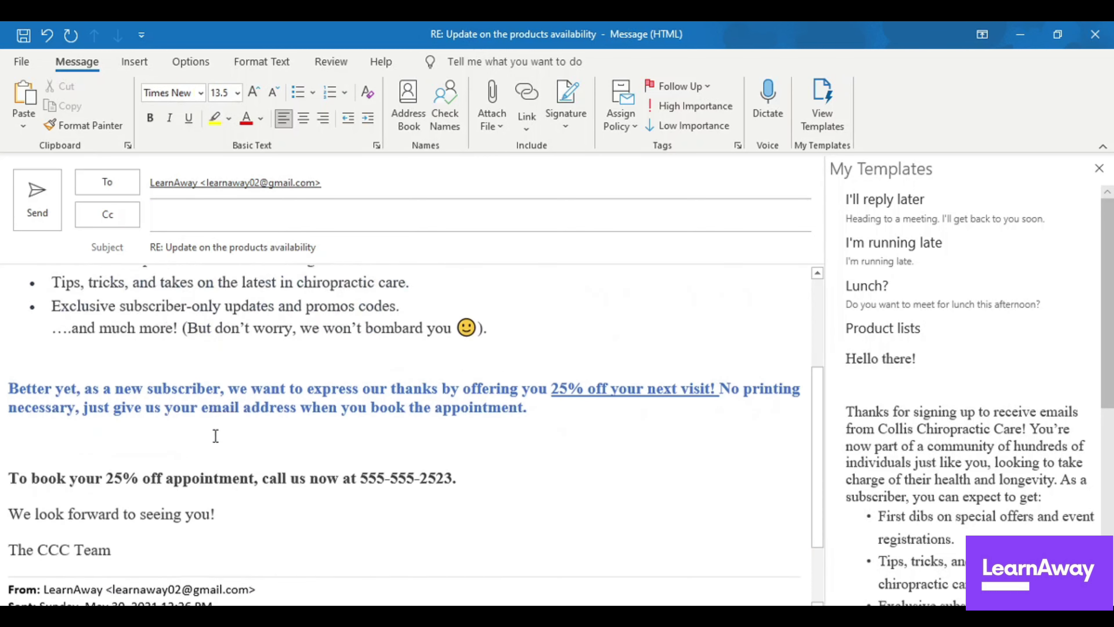
{"action": "key", "text": "End"}
{"action": "key", "text": "Delete"}
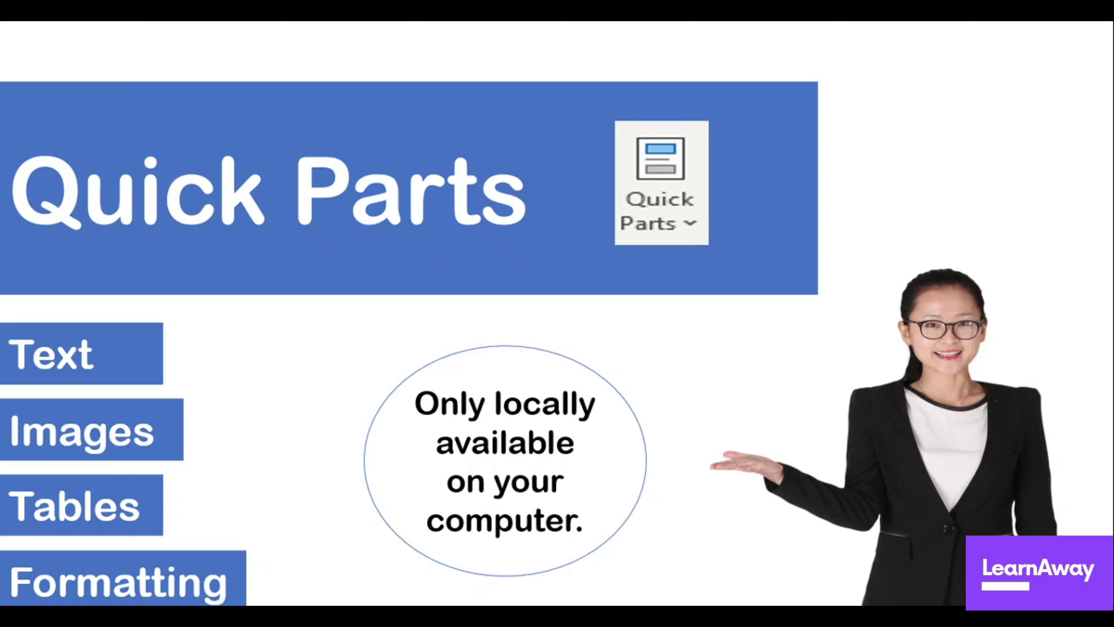
Switch to the Outlook reply and save its content from "Hi," through "Thanks.", including the table, as a Quick Part named "test" in the General category.
{"action": "key", "text": "alt+Tab"}
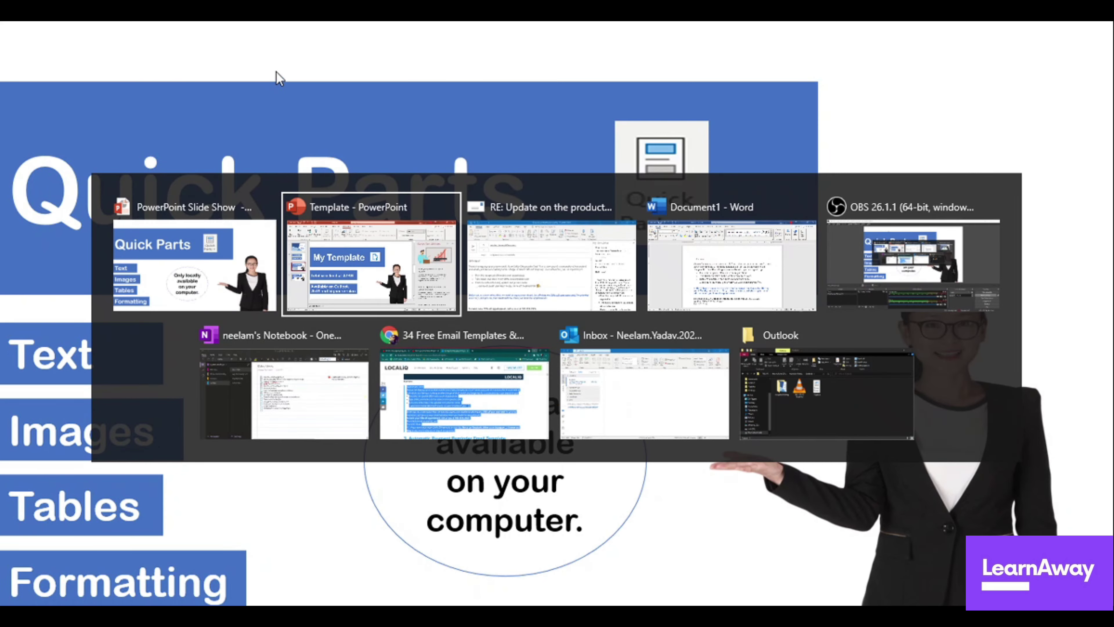
{"action": "key", "text": "alt+Tab"}
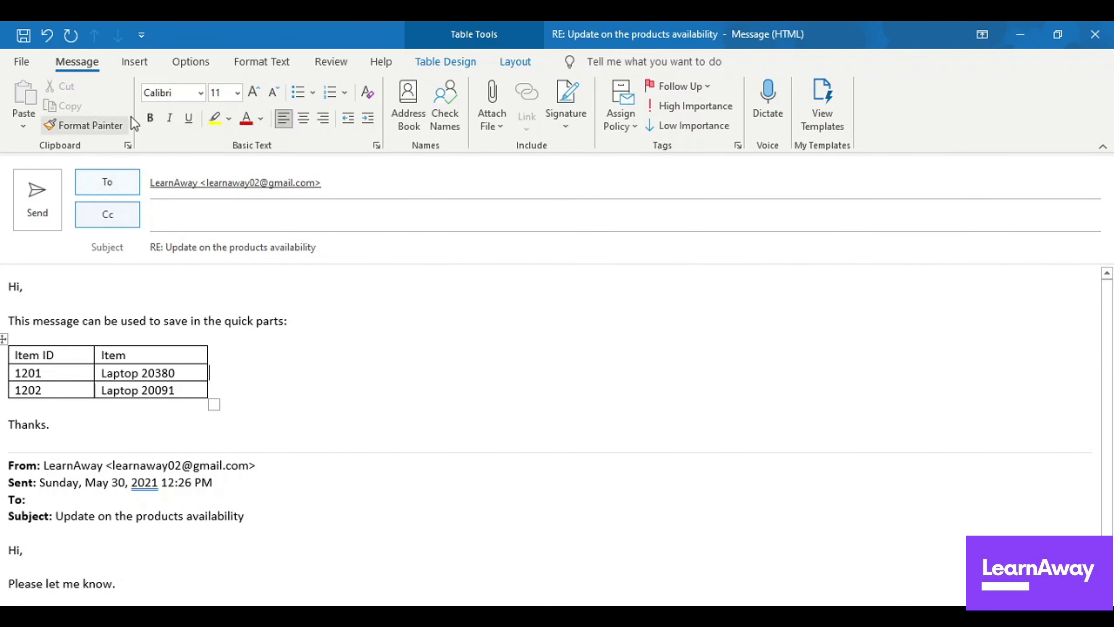
{"action": "left_click", "coordinate": [152, 63]}
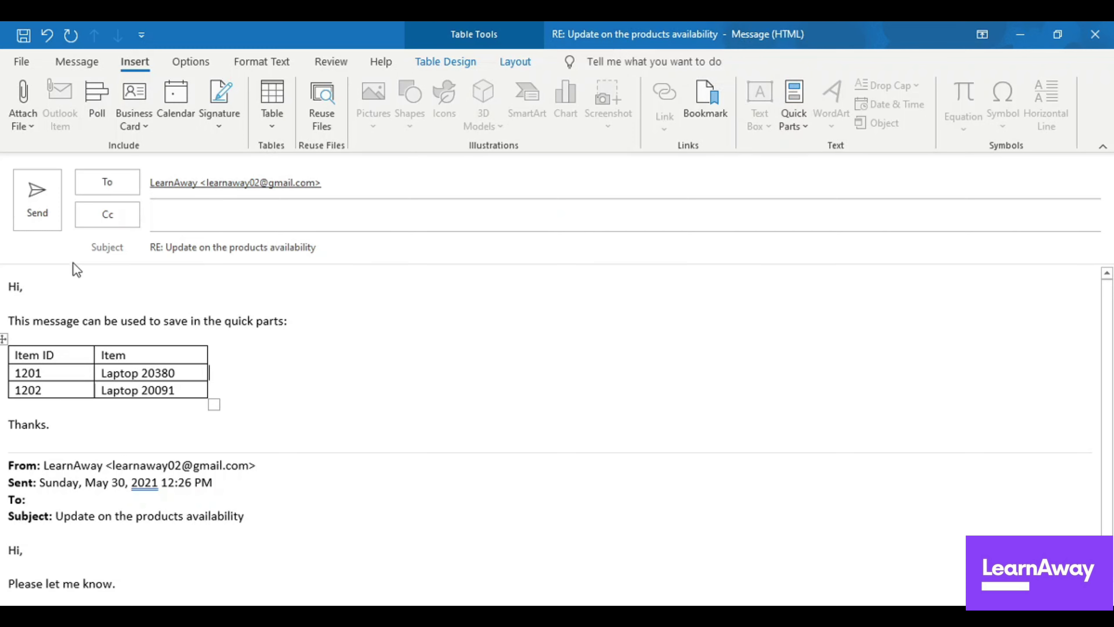
{"action": "left_click_drag", "start_coordinate": [9, 286], "coordinate": [73, 425]}
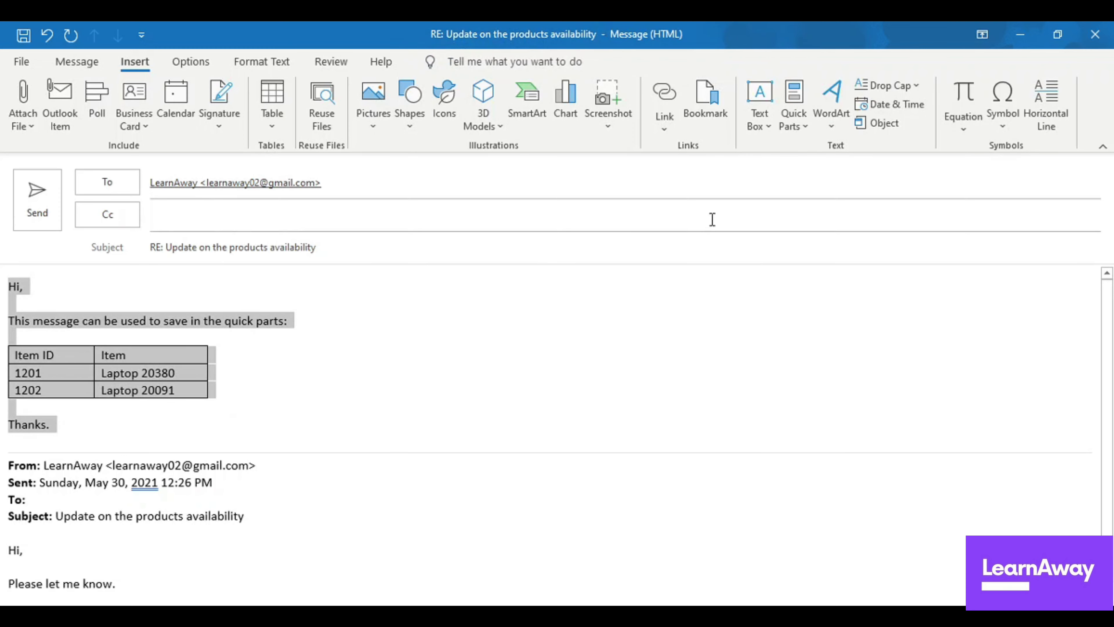
{"action": "left_click", "coordinate": [800, 128]}
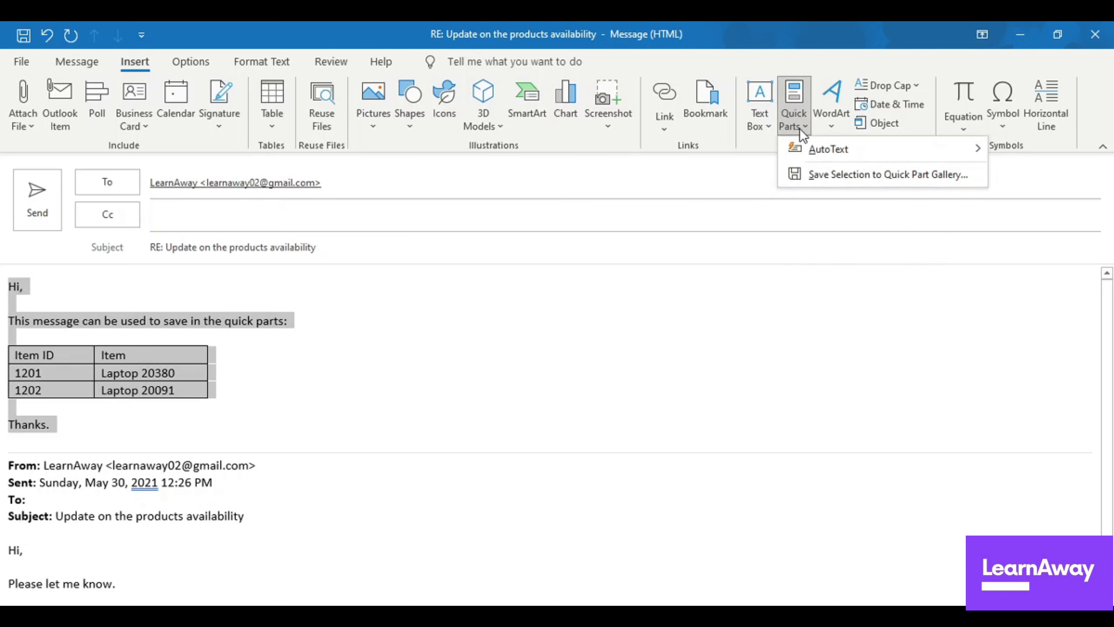
{"action": "left_click", "coordinate": [815, 175]}
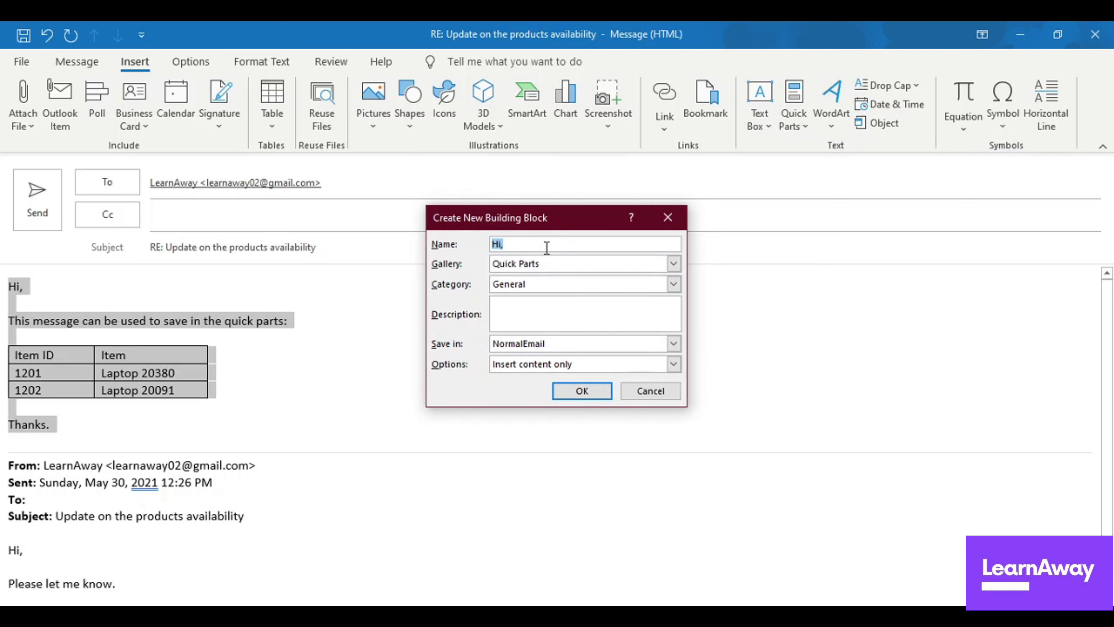
{"action": "type", "text": "test"}
{"action": "left_click", "coordinate": [673, 284]}
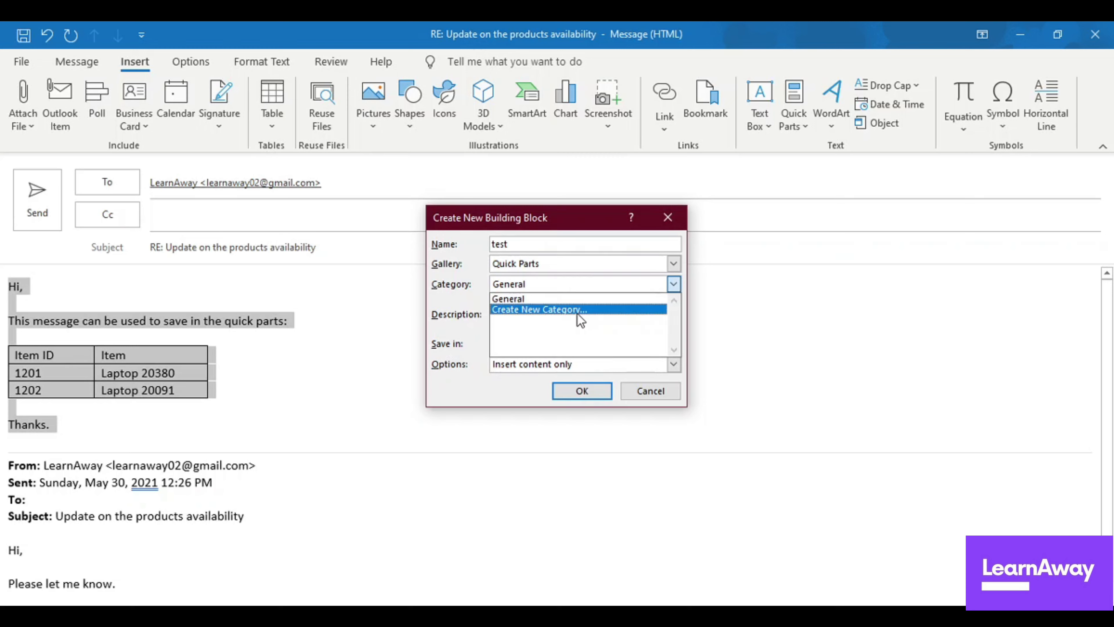
{"action": "left_click", "coordinate": [675, 288]}
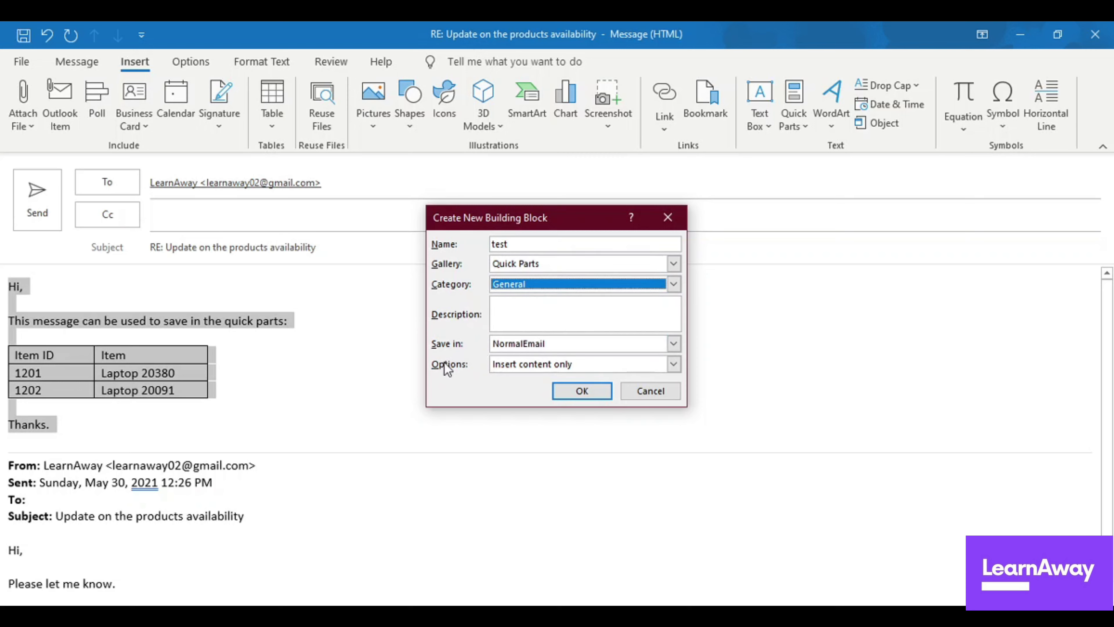
{"action": "left_click", "coordinate": [582, 392]}
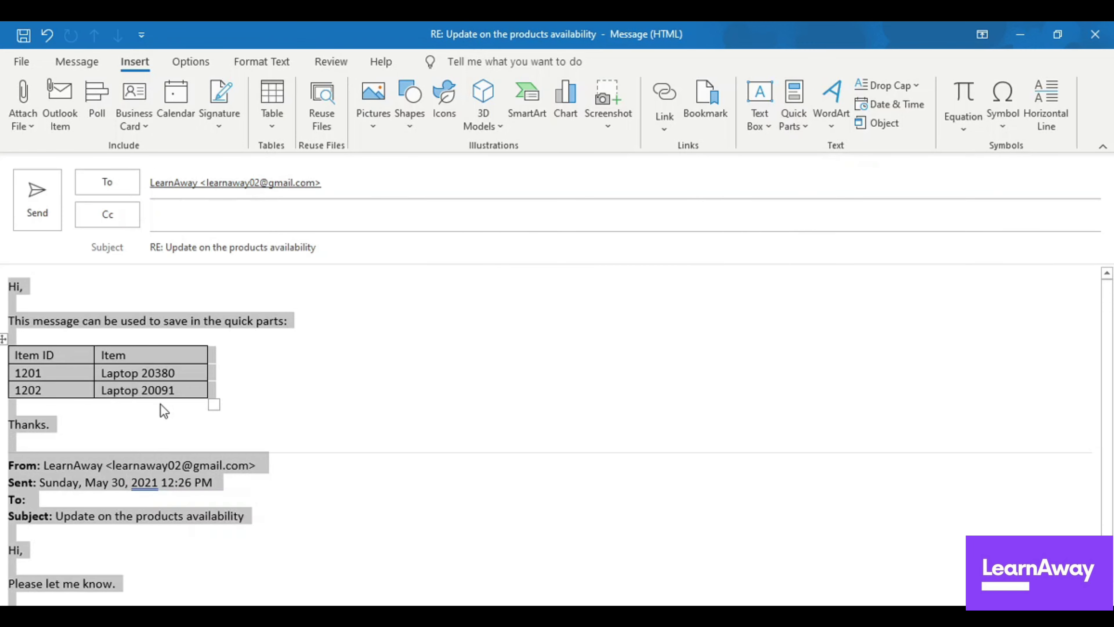
Delete the reply's text and table and reinsert them by picking the saved Quick Part from the gallery.
{"action": "left_click", "coordinate": [80, 429]}
{"action": "left_click_drag", "start_coordinate": [81, 429], "coordinate": [4, 266]}
{"action": "key", "text": "Delete"}
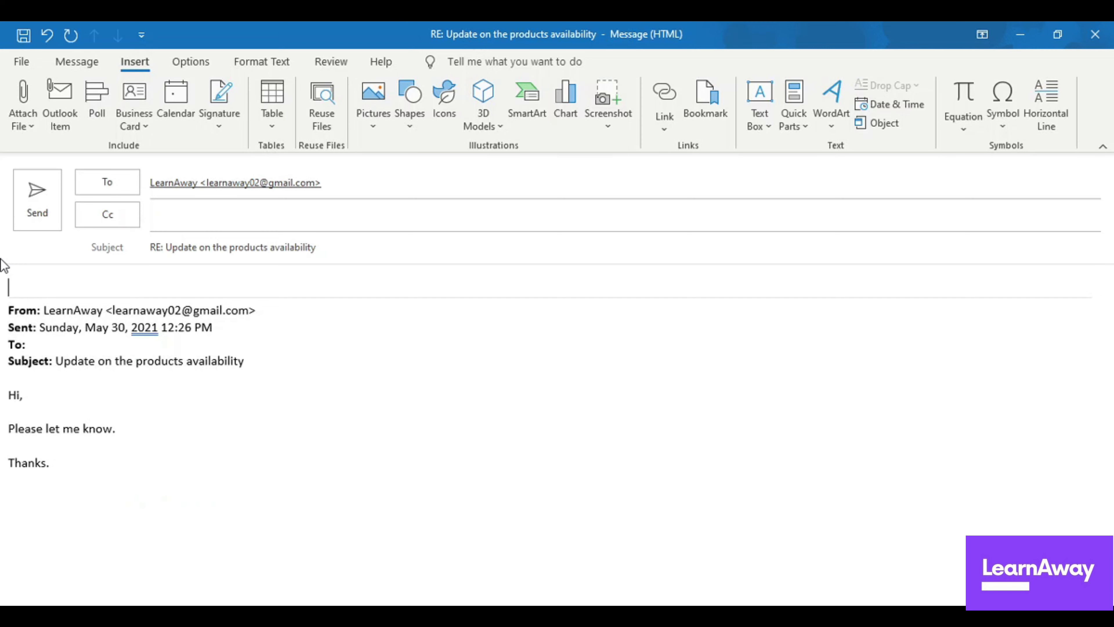
{"action": "left_click", "coordinate": [793, 106]}
{"action": "left_click", "coordinate": [813, 250]}
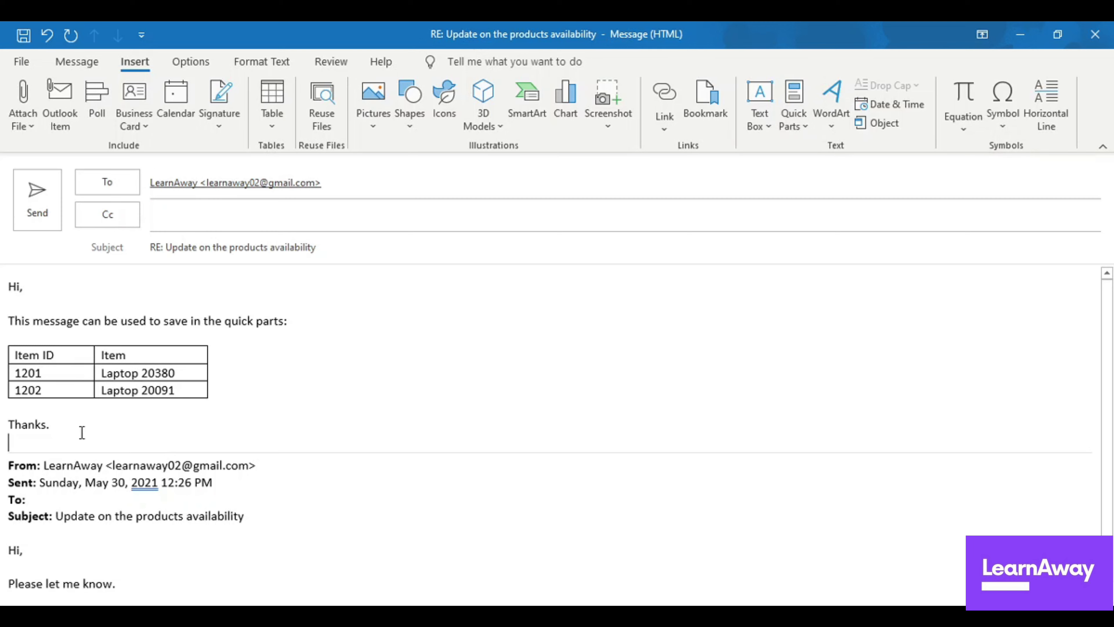
Clear the reply's text and table again and reinsert them by expanding the Quick Part name "test" in the message body.
{"action": "left_click_drag", "start_coordinate": [68, 443], "coordinate": [7, 288]}
{"action": "key", "text": "Delete"}
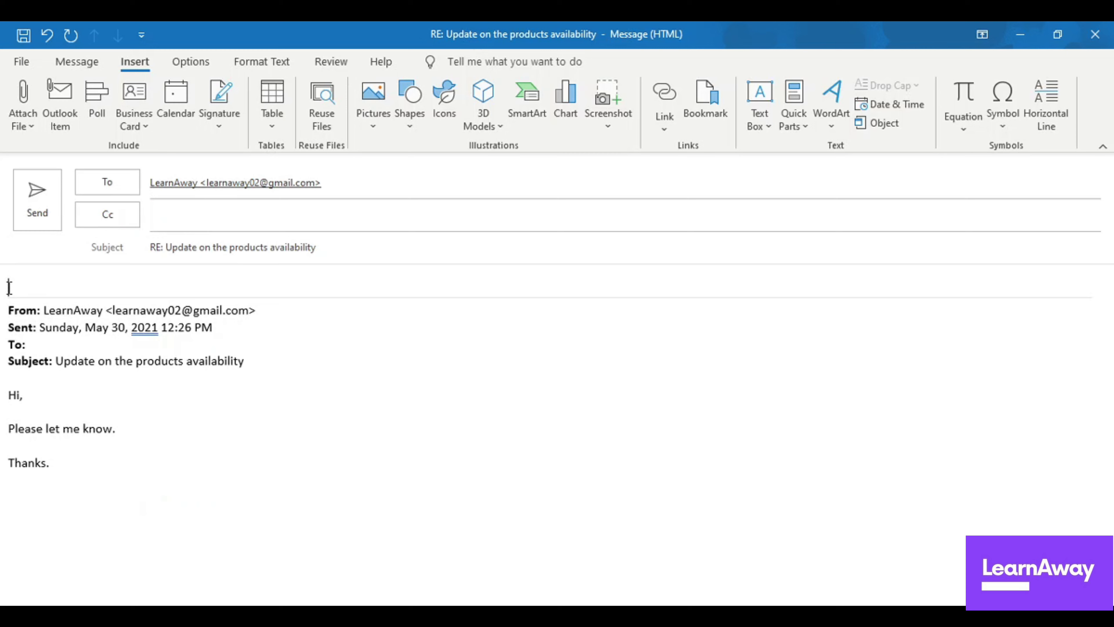
{"action": "type", "text": "test"}
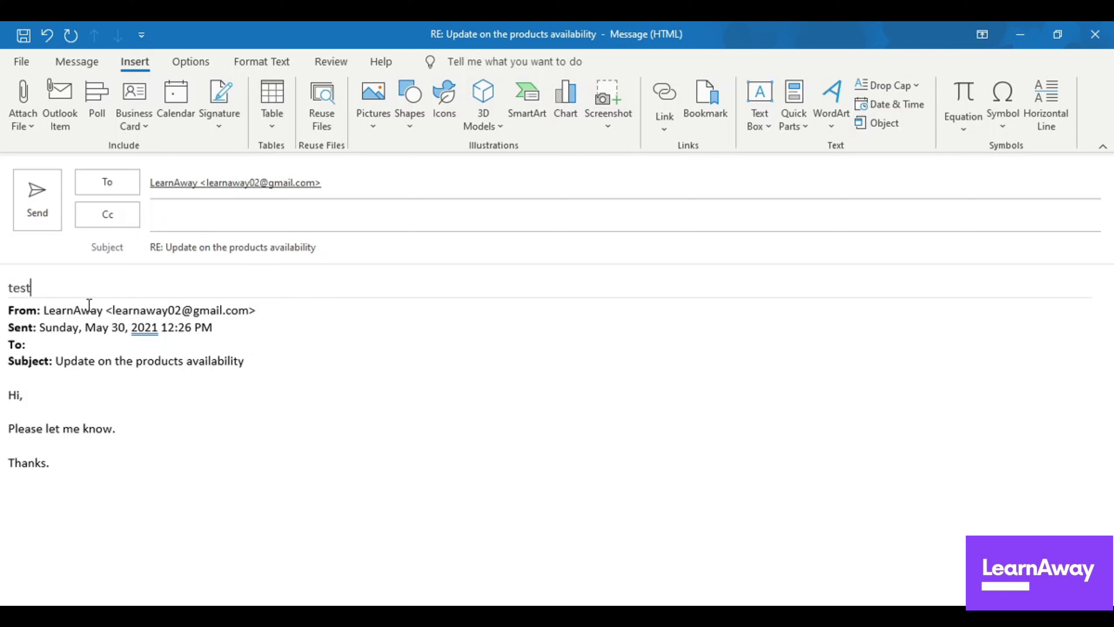
{"action": "key", "text": "F3"}
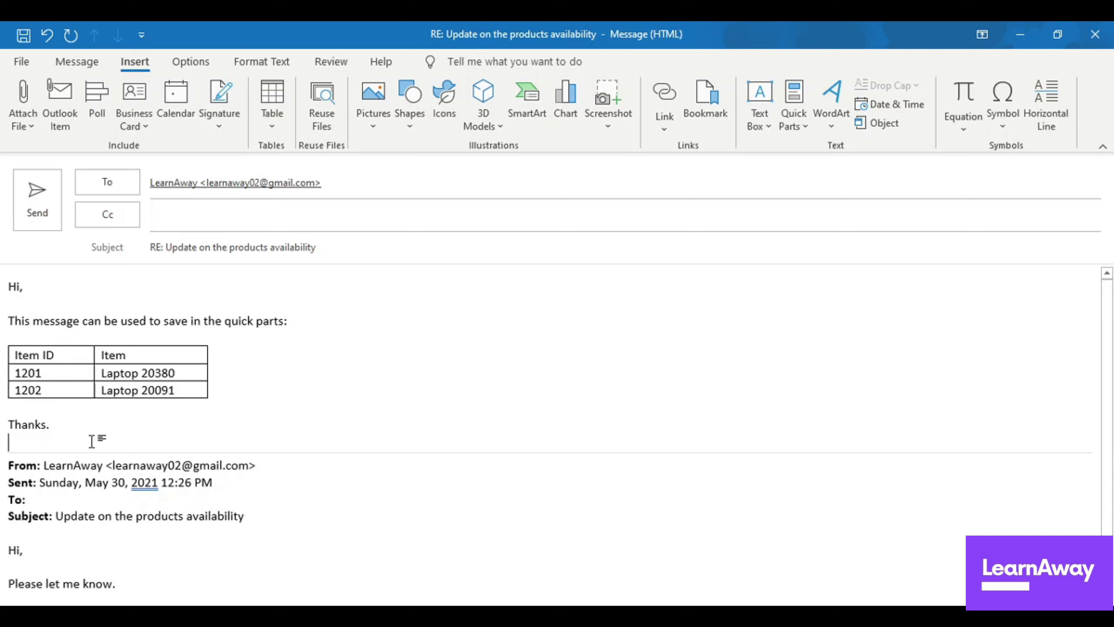
Try replacing the reply's text and table with the word "test", and undo back to the inserted content.
{"action": "left_click_drag", "start_coordinate": [49, 423], "coordinate": [13, 292]}
{"action": "key", "text": "Delete"}
{"action": "type", "text": "test"}
{"action": "key", "text": "BackSpace"}
{"action": "key", "text": "BackSpace"}
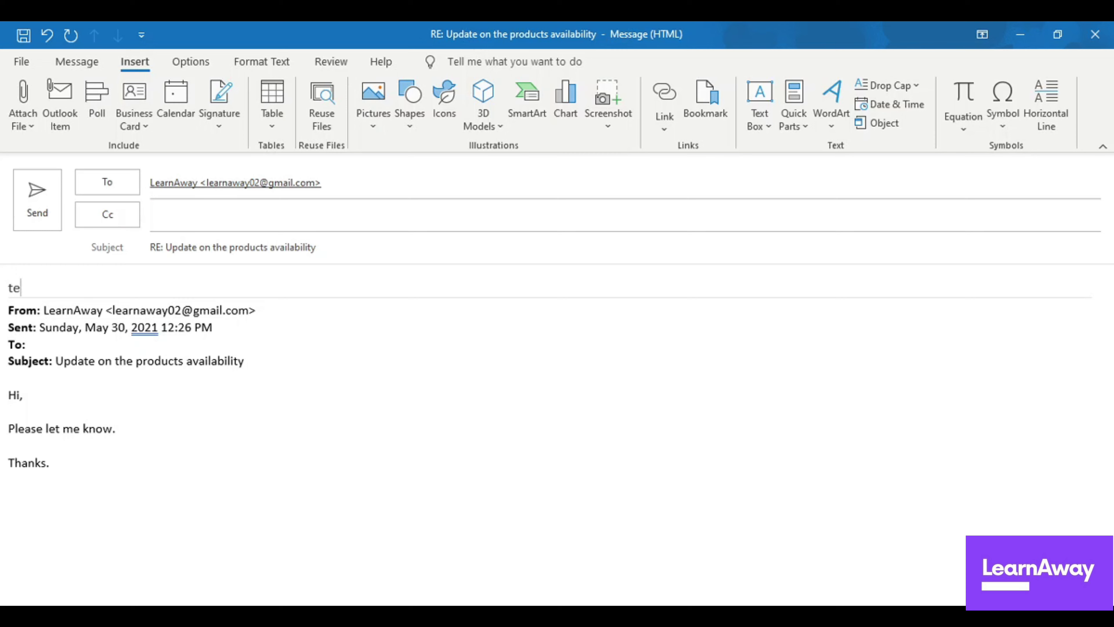
{"action": "key", "text": "ctrl+z"}
{"action": "key", "text": "ctrl+z"}
{"action": "key", "text": "ctrl+z"}
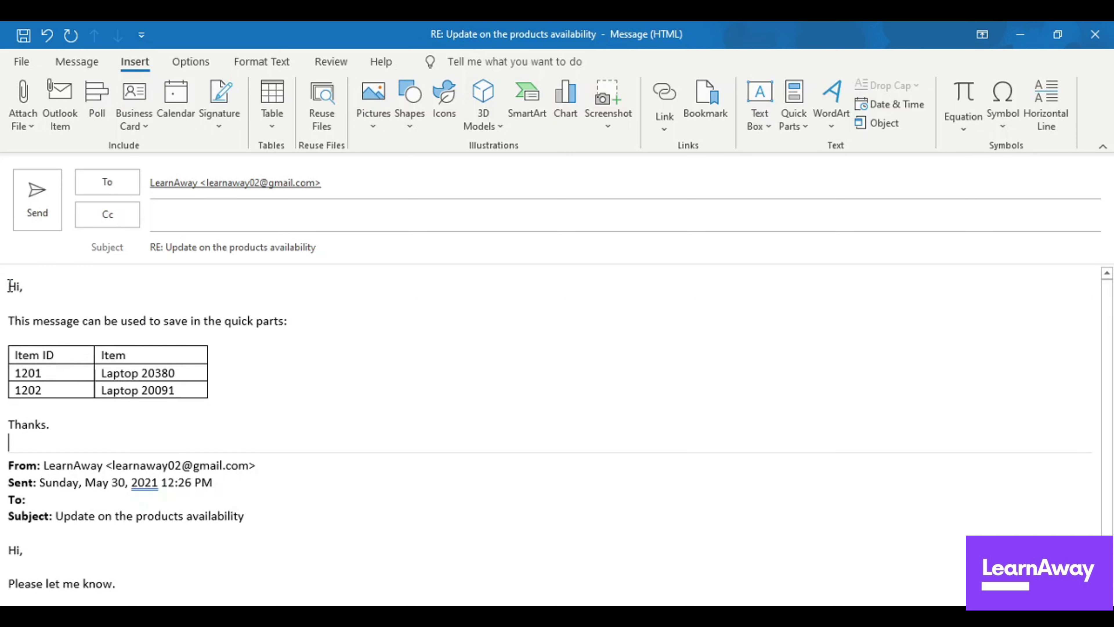